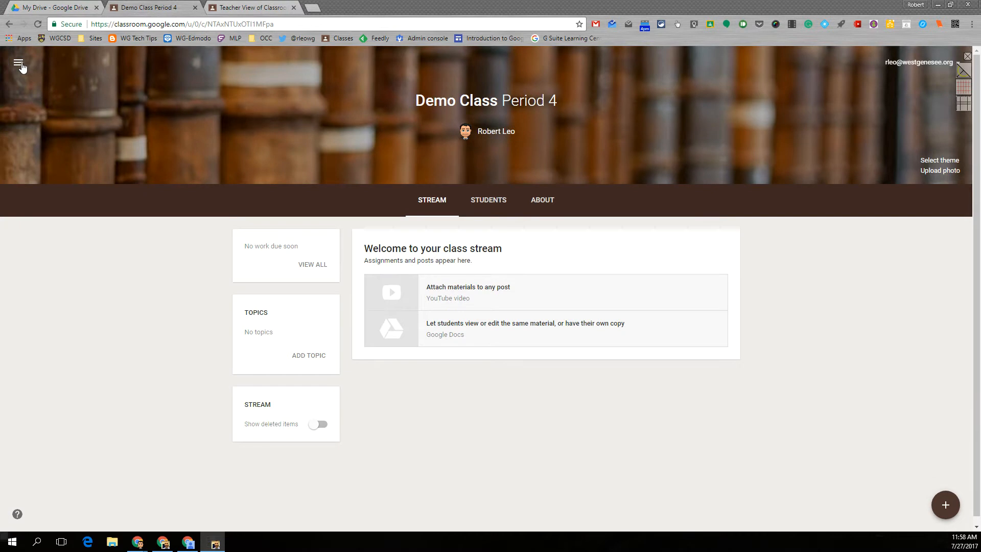
From the classes list, open Demo Class Period 4 and show its Students roster
left_click(42, 66)
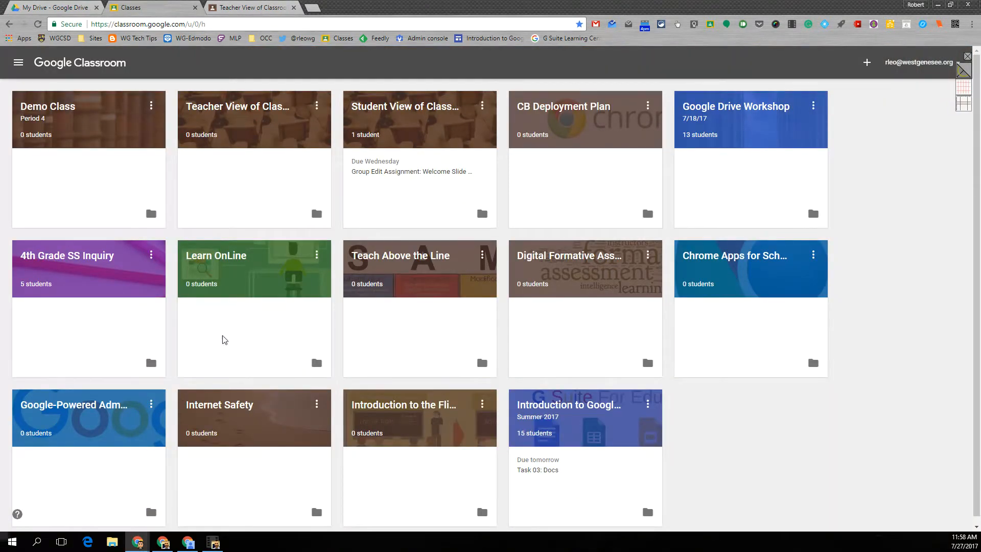
left_click(48, 107)
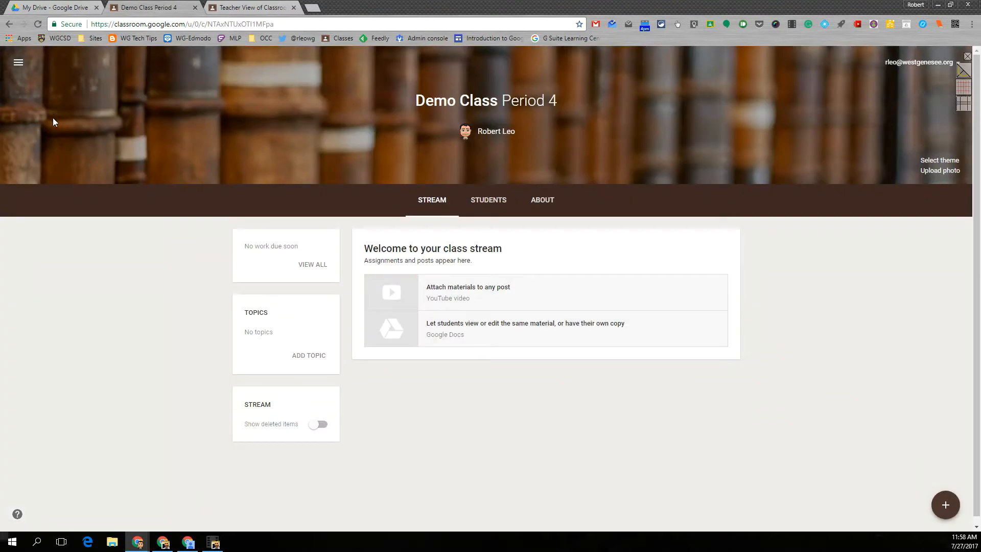
left_click(490, 203)
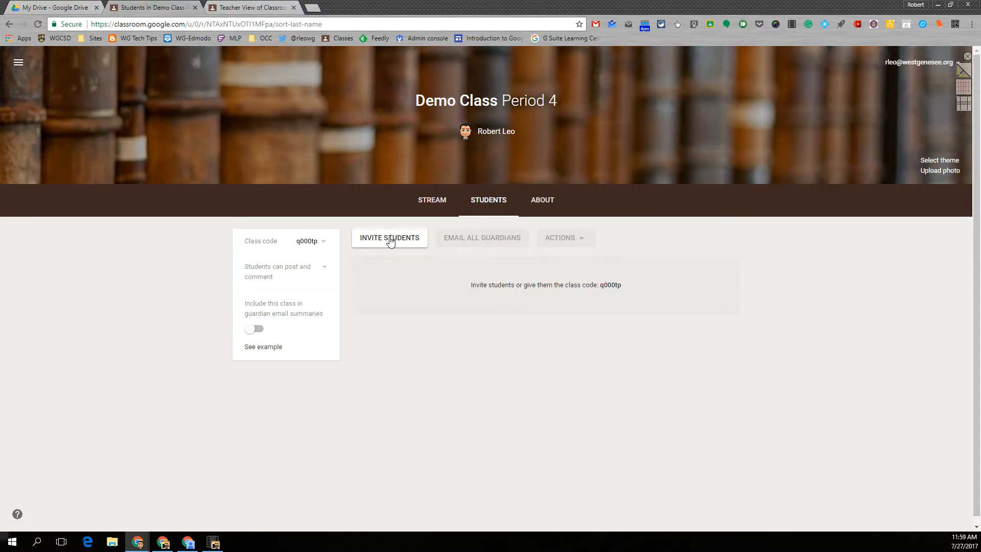
Search for the student by name and send them an invitation to Demo Class Period 4
left_click(389, 242)
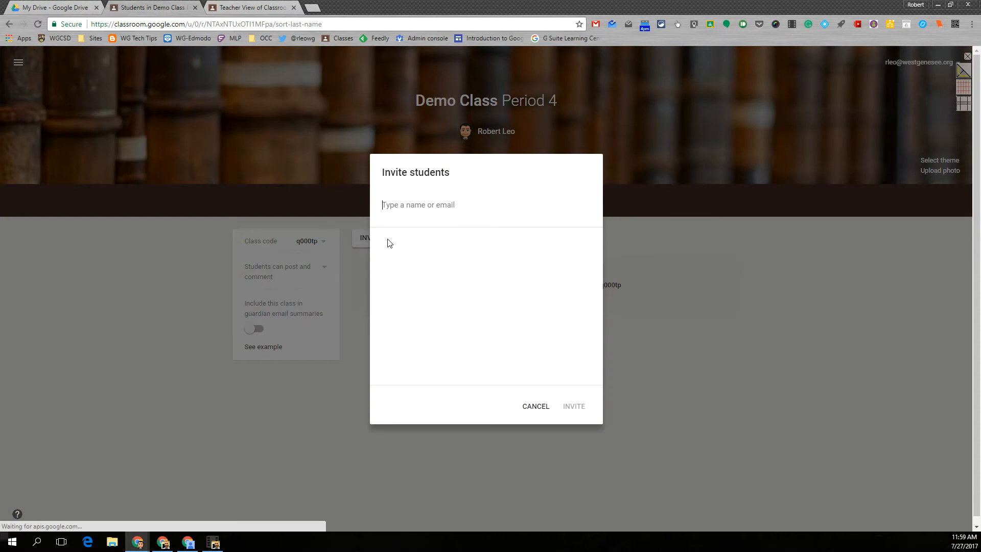
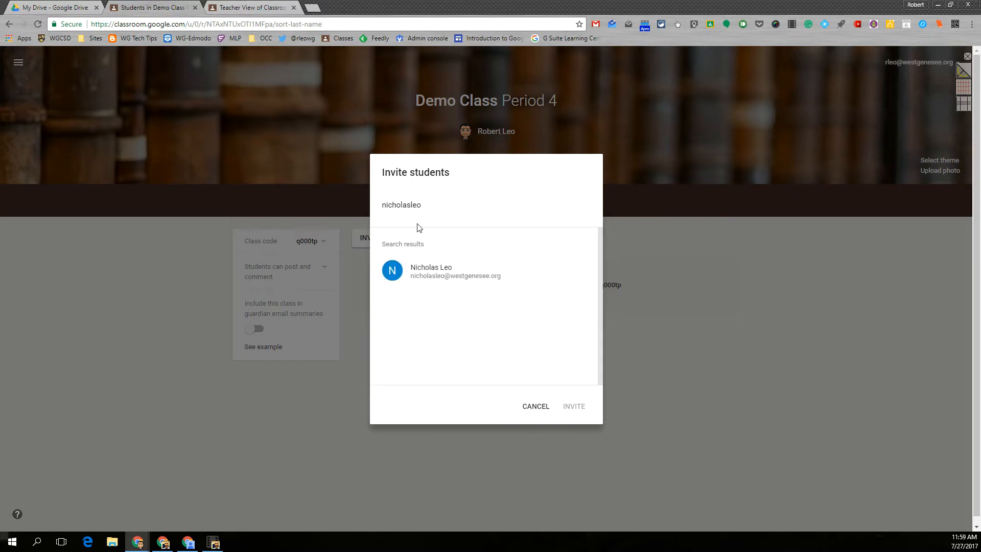
left_click(427, 272)
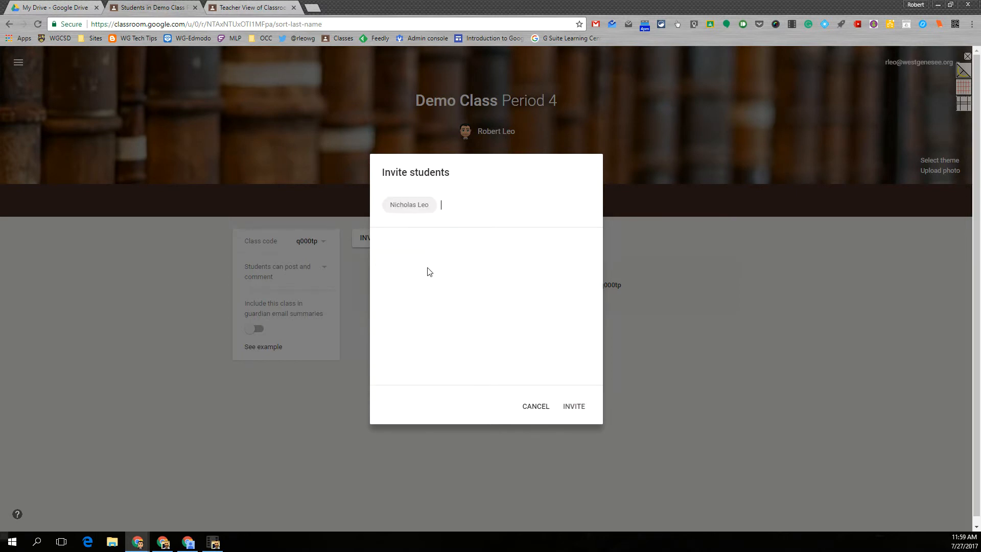
left_click(574, 407)
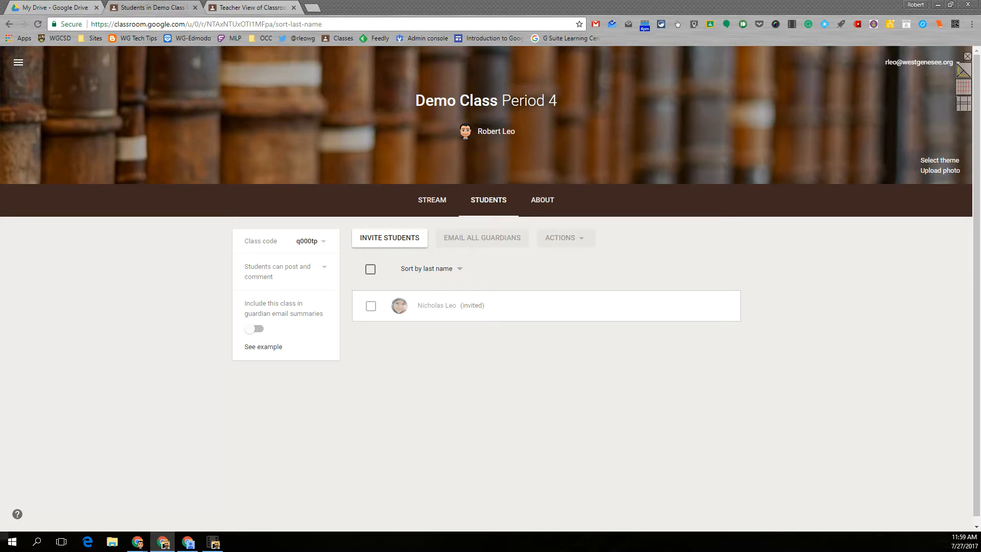
Bring the student's Chrome window, showing the pending invitation, on screen and open a blank tab
left_click_drag(0, 286, 474, 91)
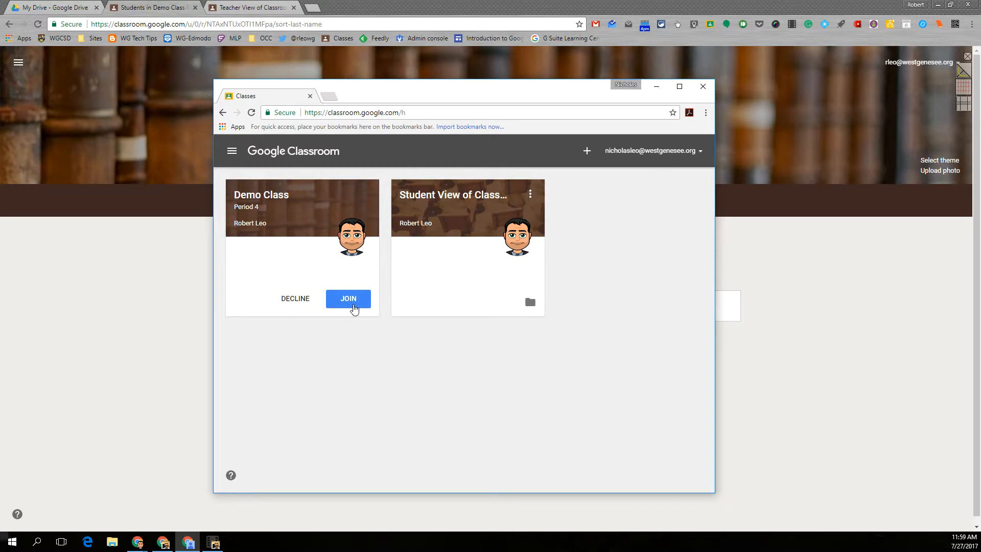
left_click(330, 96)
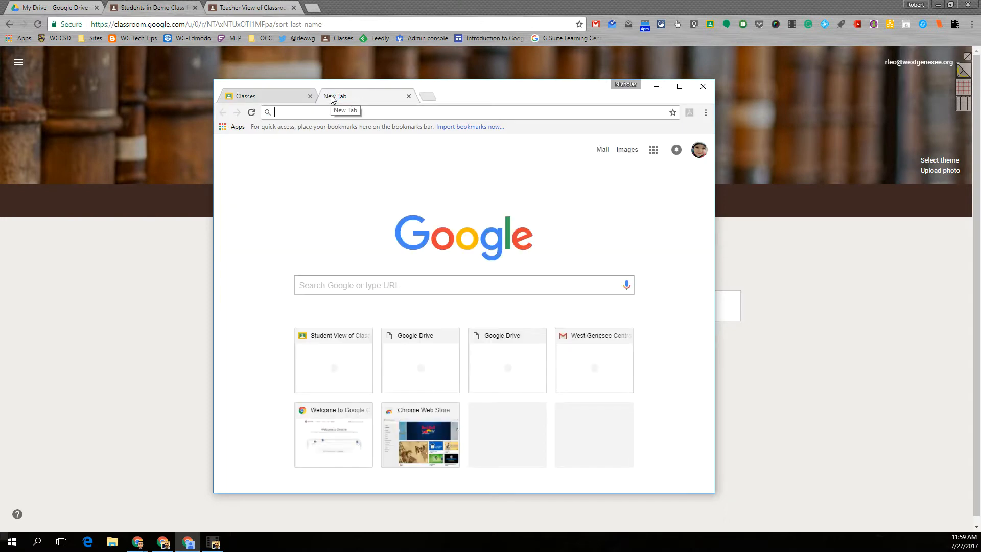
Read the Demo Class Period 4 invitation email in the student's Gmail, then close that window
type("mail.google.com")
key("Return")
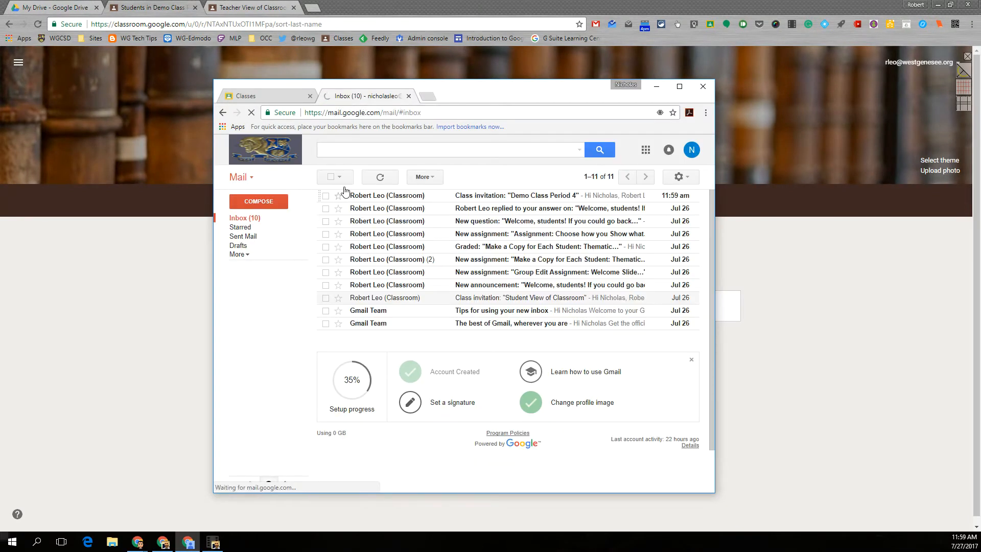
left_click(483, 197)
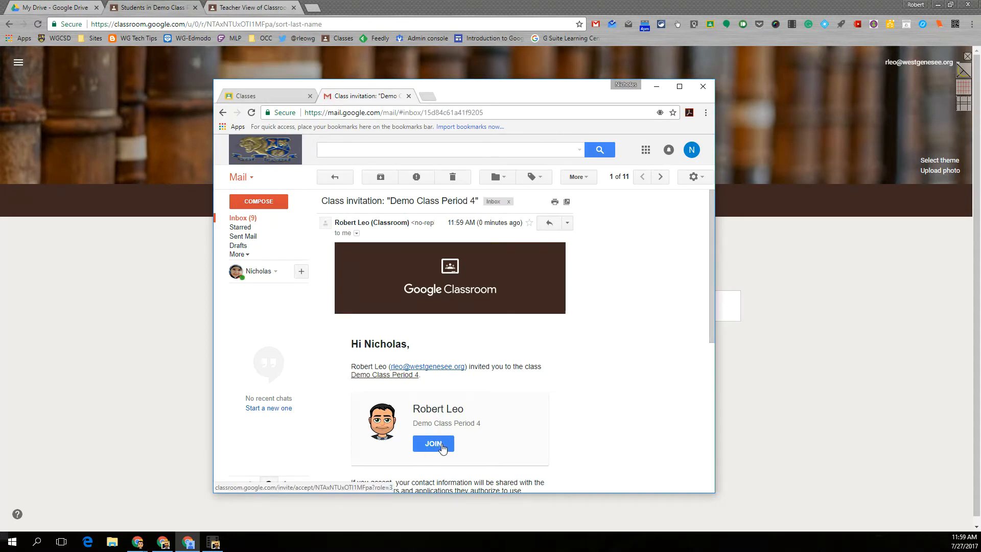
left_click(703, 88)
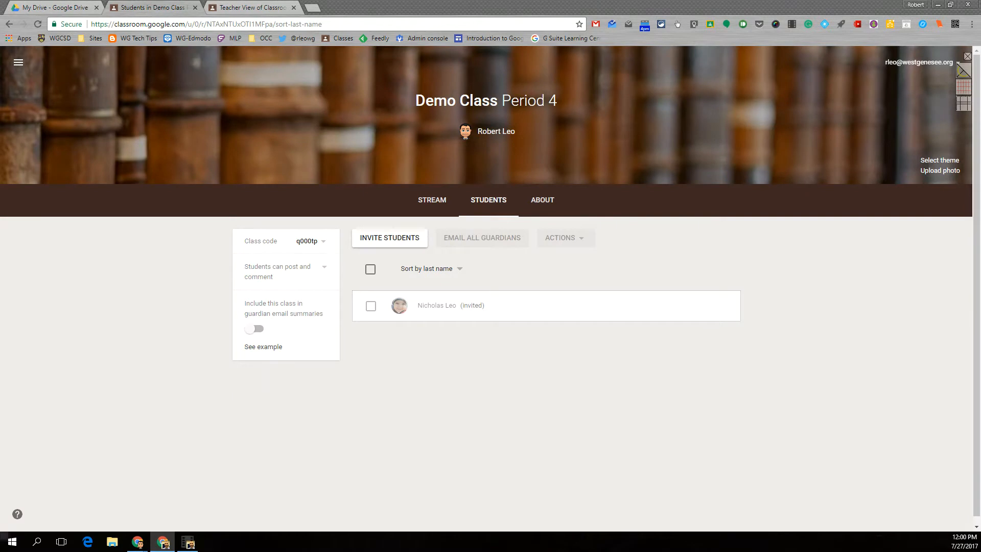
Show the class code options (Copy, Reset, Disable) and bring the student's Student View window forward
left_click_drag(0, 15, 9, 16)
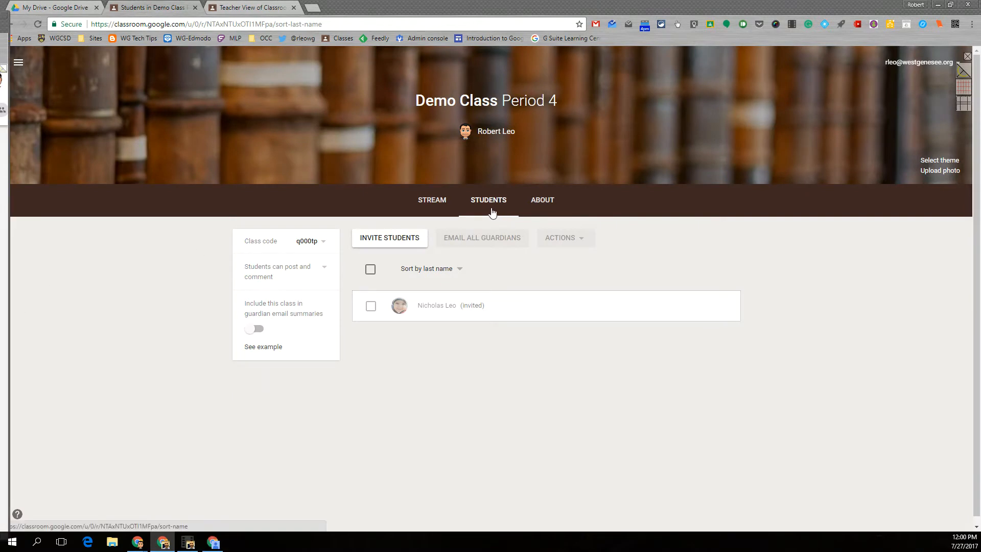
left_click(324, 242)
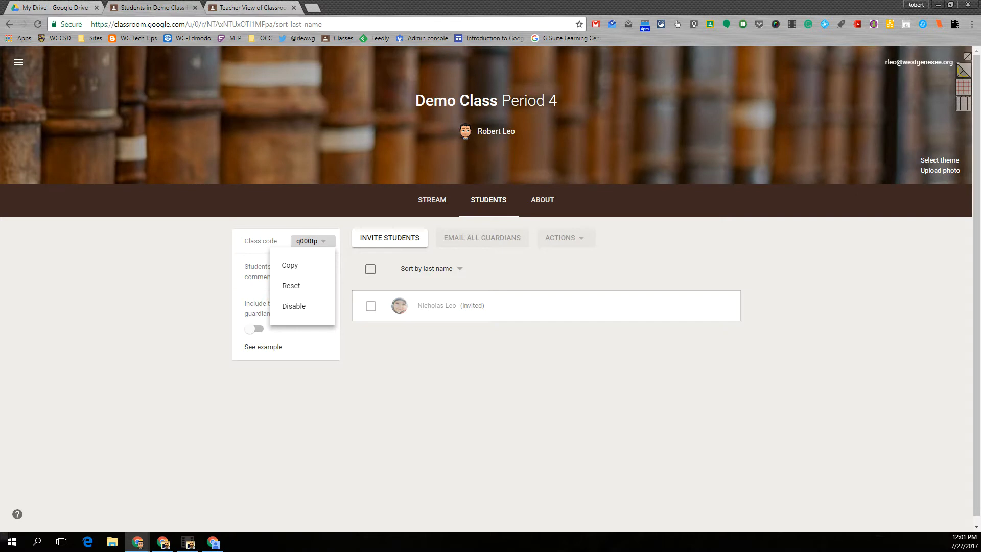
key("alt+Tab")
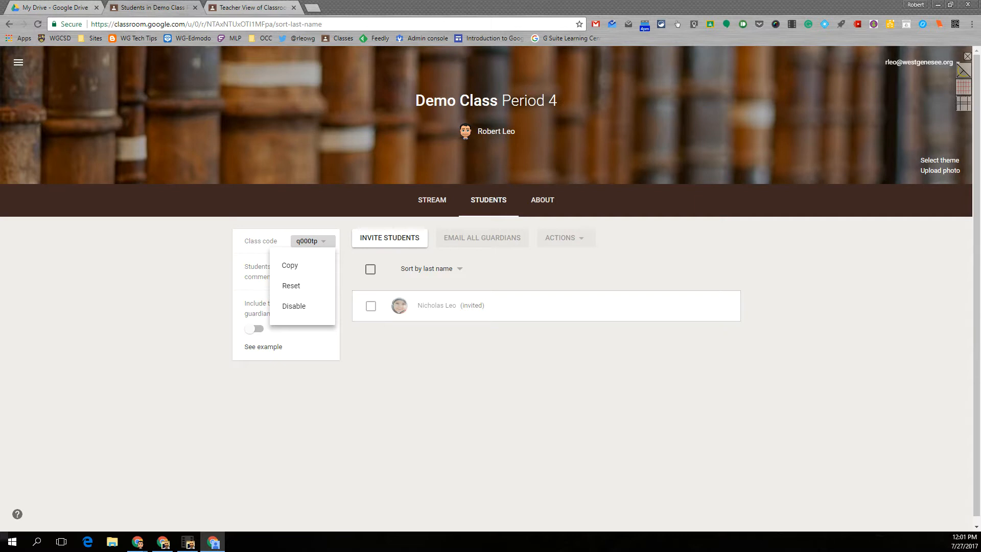
left_click_drag(0, 115, 476, 82)
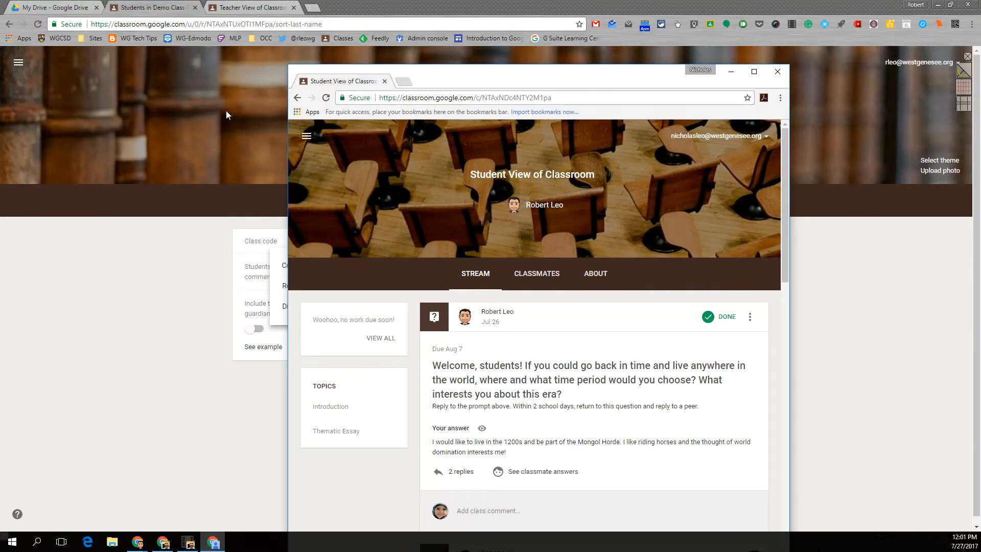
Load the classroom.google.com home page in the student's browser window
left_click(297, 98)
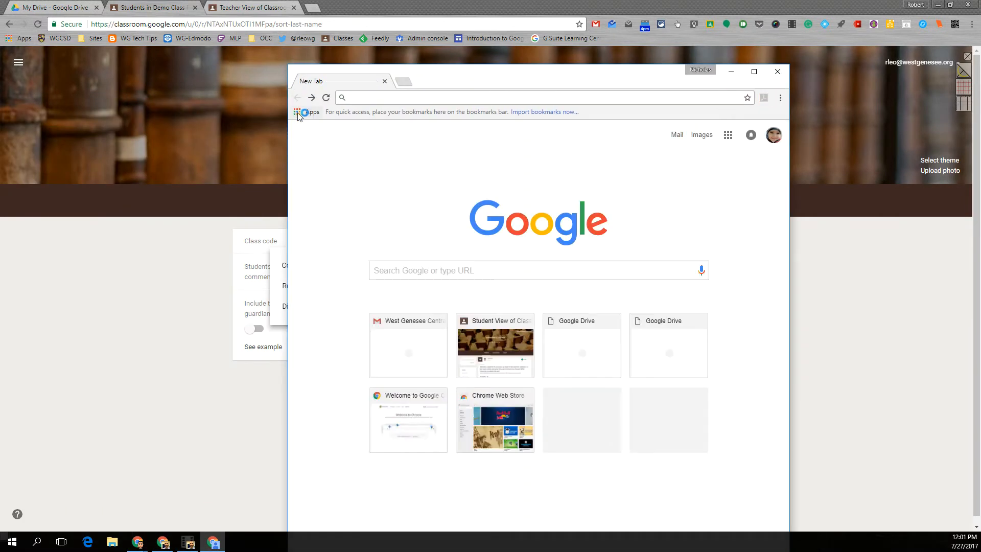
left_click(362, 96)
type("cla")
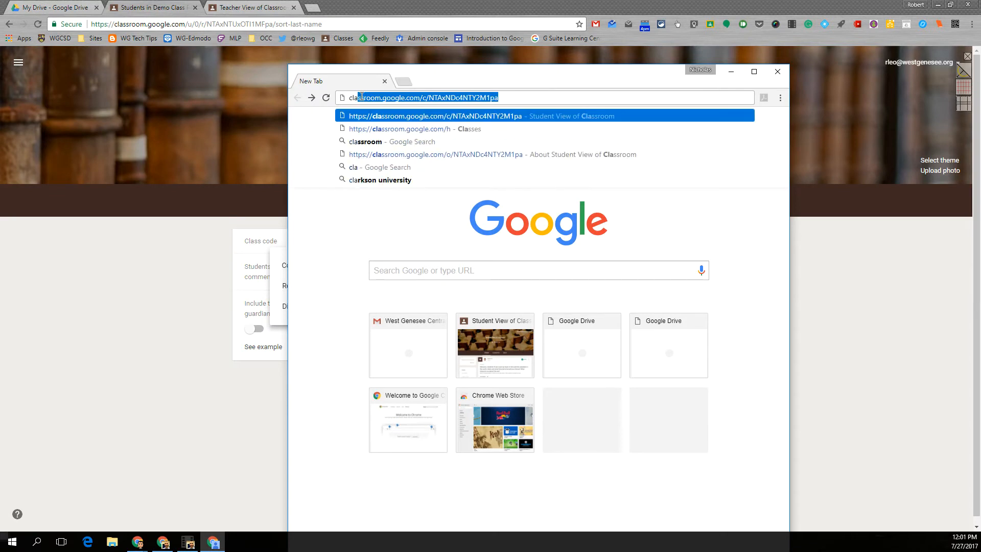
left_click(499, 98)
left_click_drag(435, 99, 508, 96)
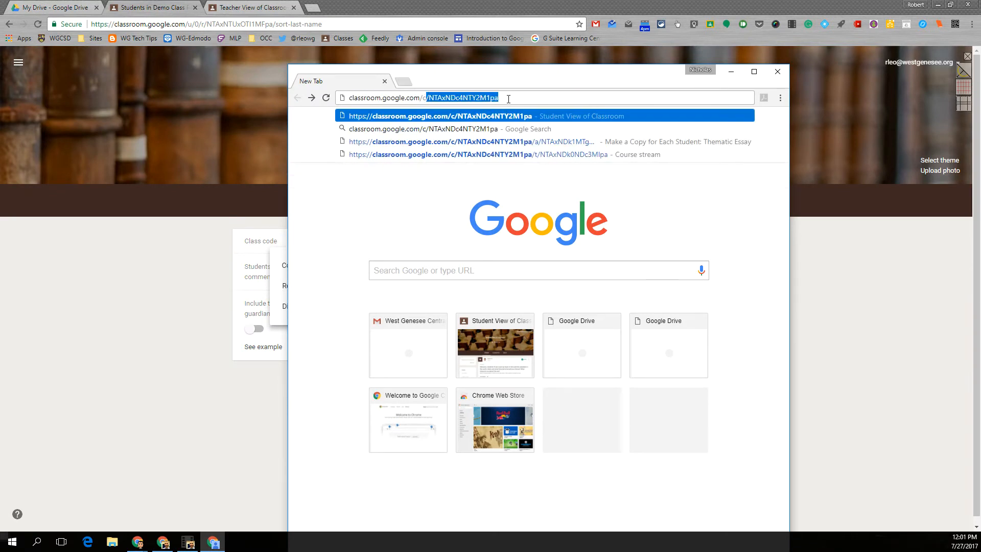
key("BackSpace")
left_click_drag(497, 81, 657, 61)
key("Return")
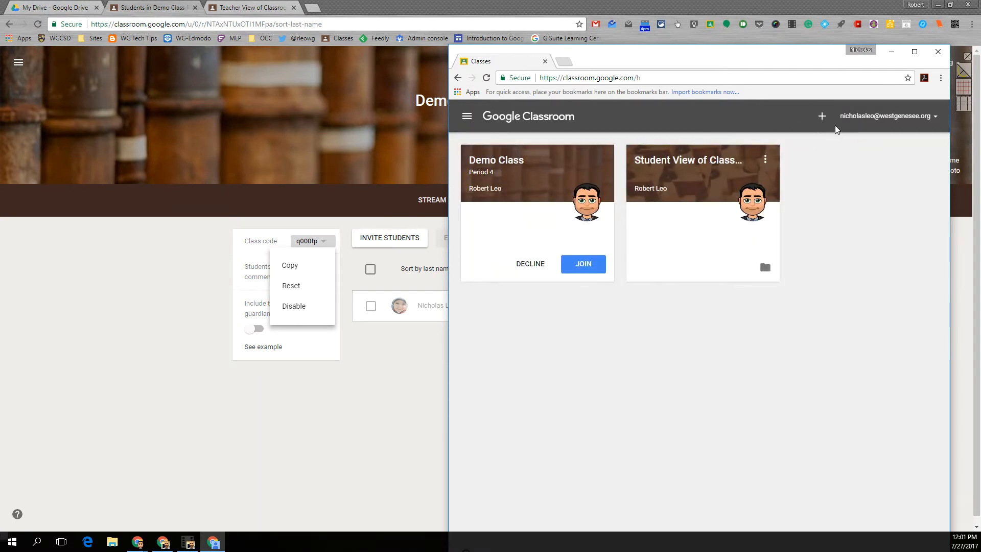
left_click(822, 118)
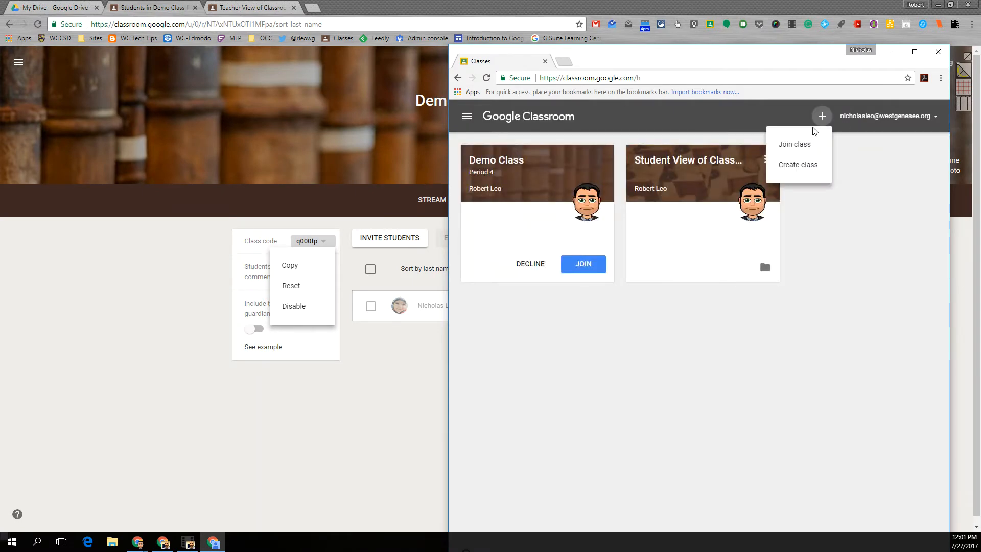
left_click(792, 145)
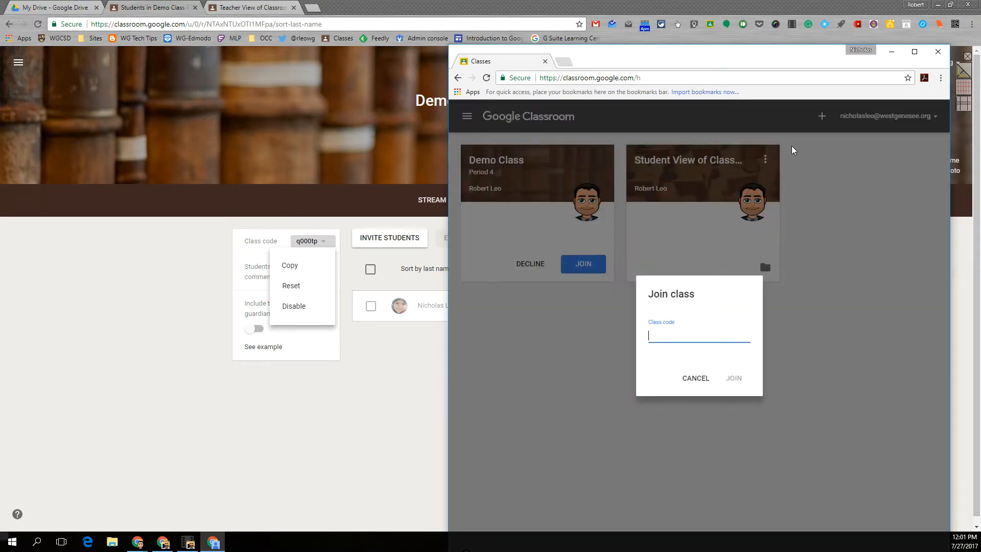
left_click(733, 378)
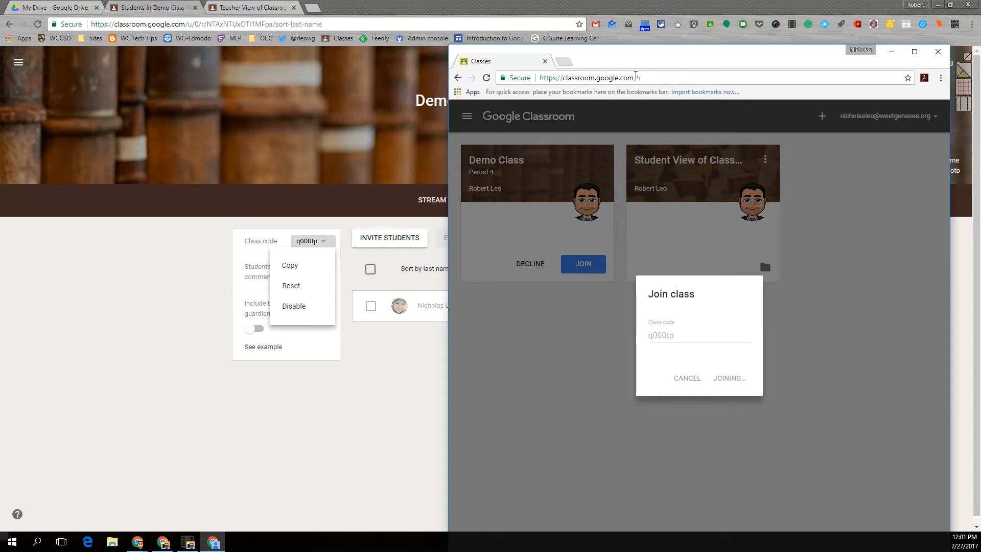
left_click_drag(733, 57, 0, 152)
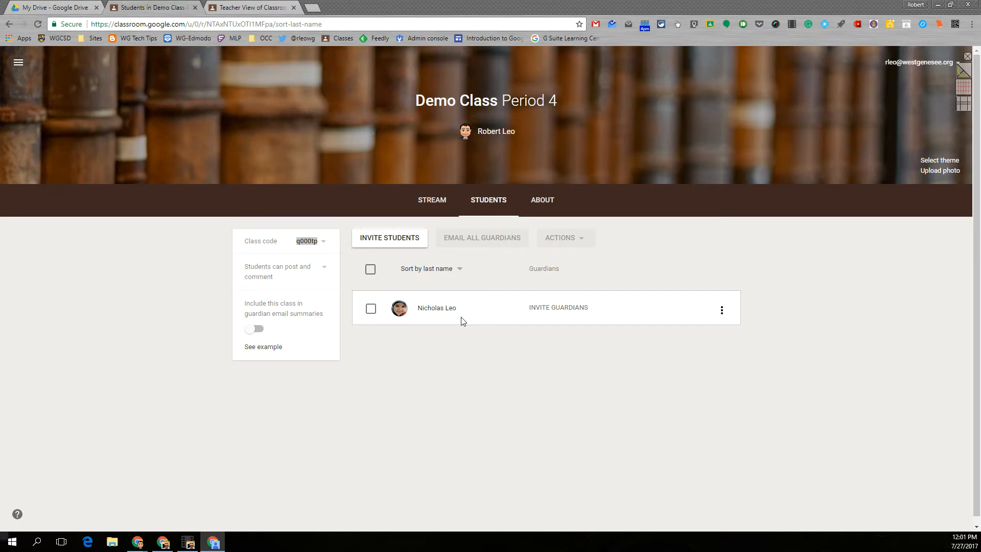
Enter the guardian's email address for the enrolled student and send the guardian invitation
left_click(552, 312)
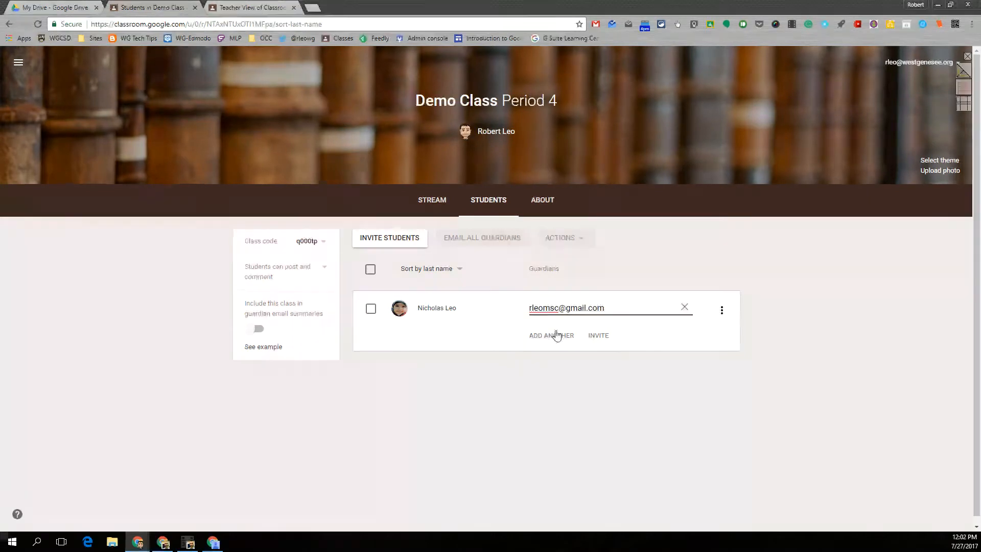
left_click(598, 336)
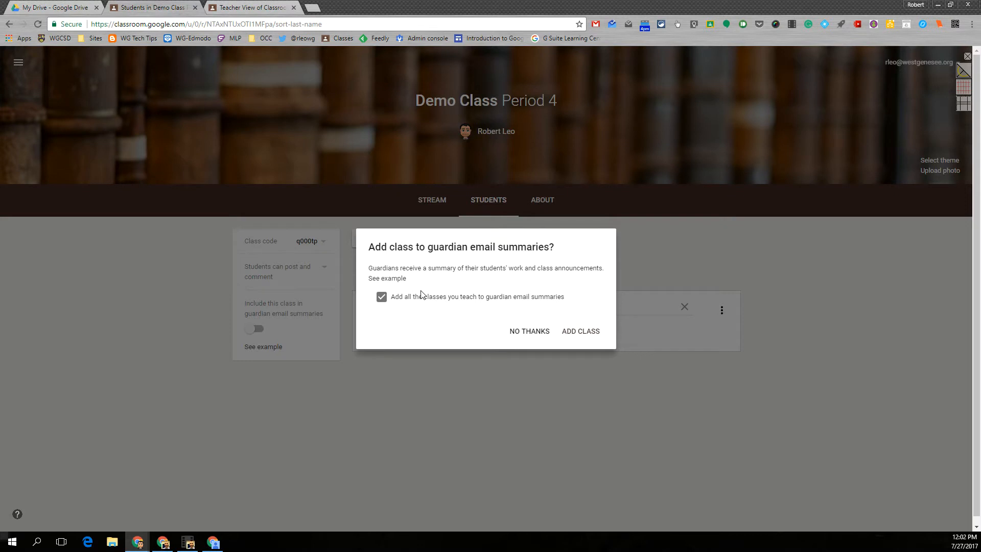
Open 'See example' and scroll through the sample weekly guardian summary article, then back up
left_click(392, 279)
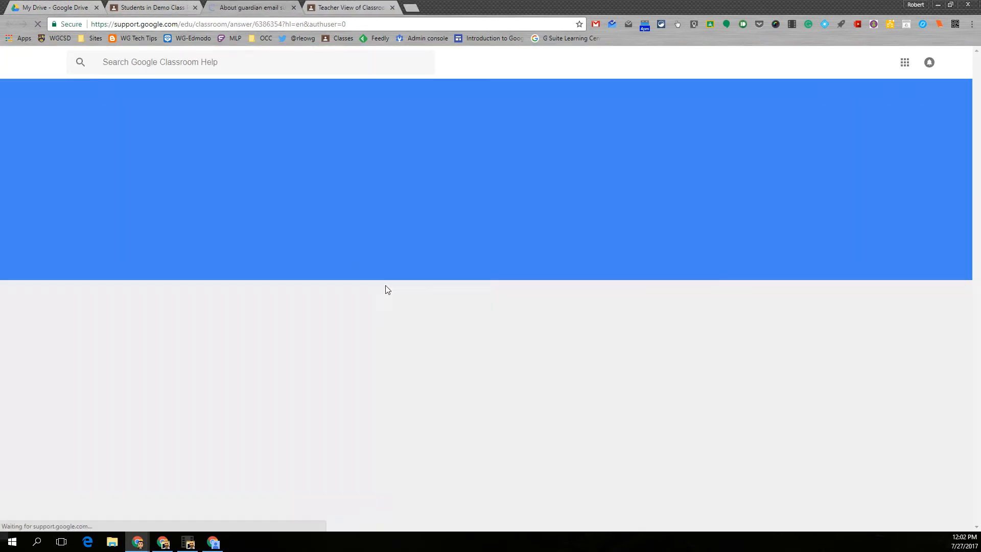
scroll(345, 310, "down", 5)
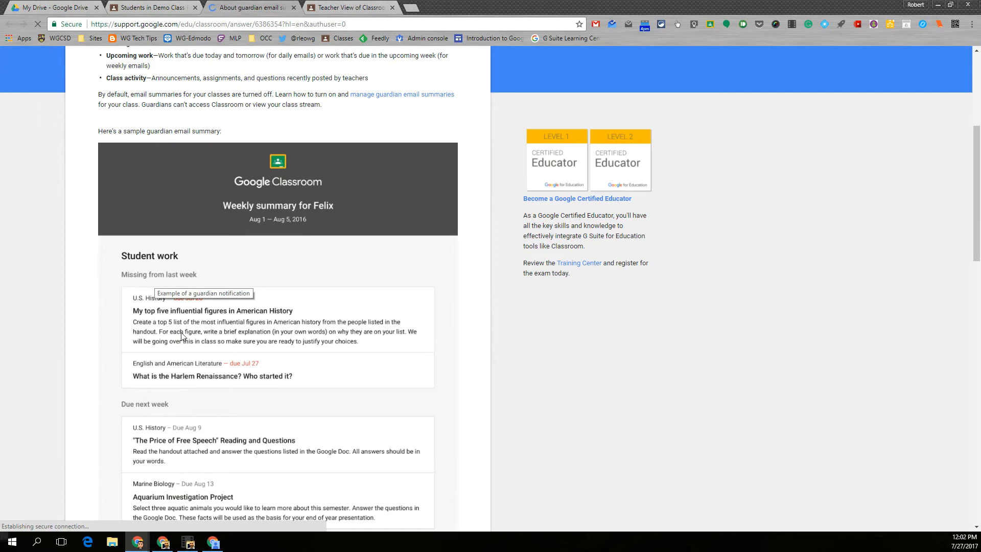
scroll(162, 340, "down", 1)
scroll(149, 304, "down", 1)
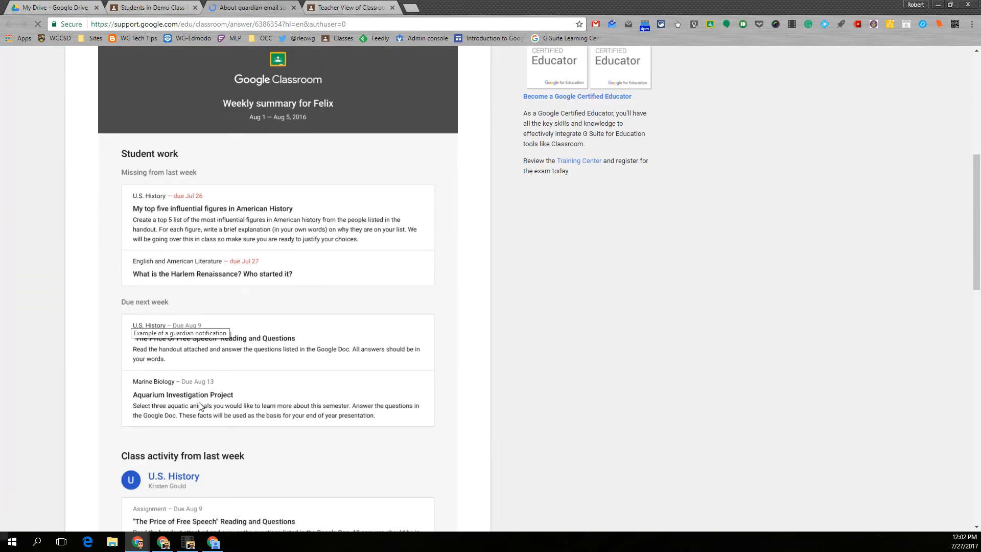
scroll(202, 406, "down", 4)
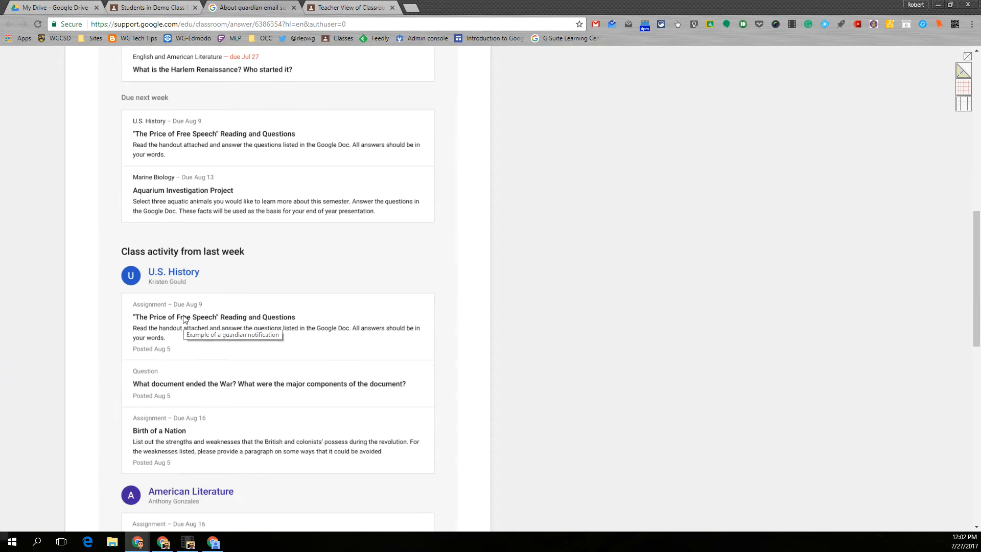
scroll(186, 324, "down", 1)
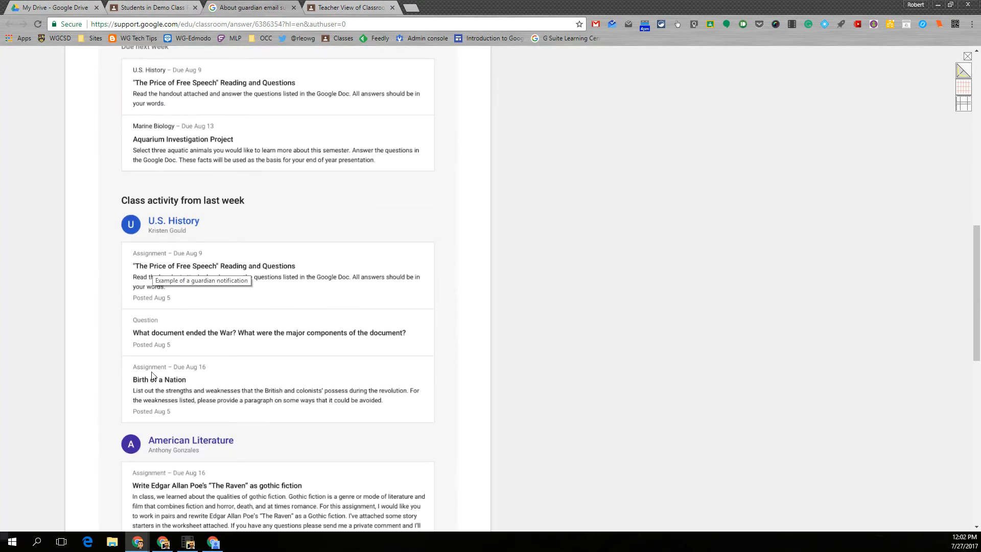
scroll(152, 375, "down", 4)
scroll(152, 376, "down", 5)
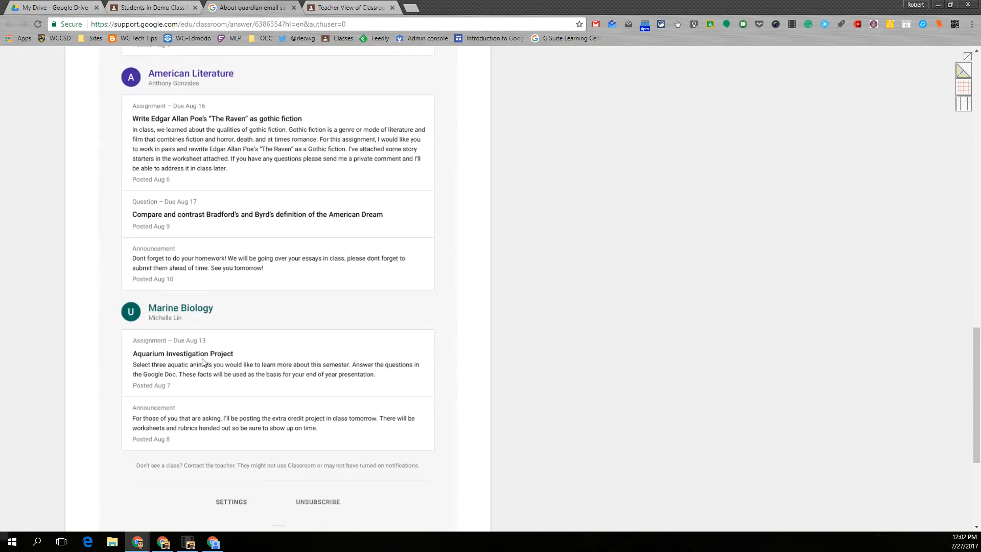
scroll(202, 364, "up", 13)
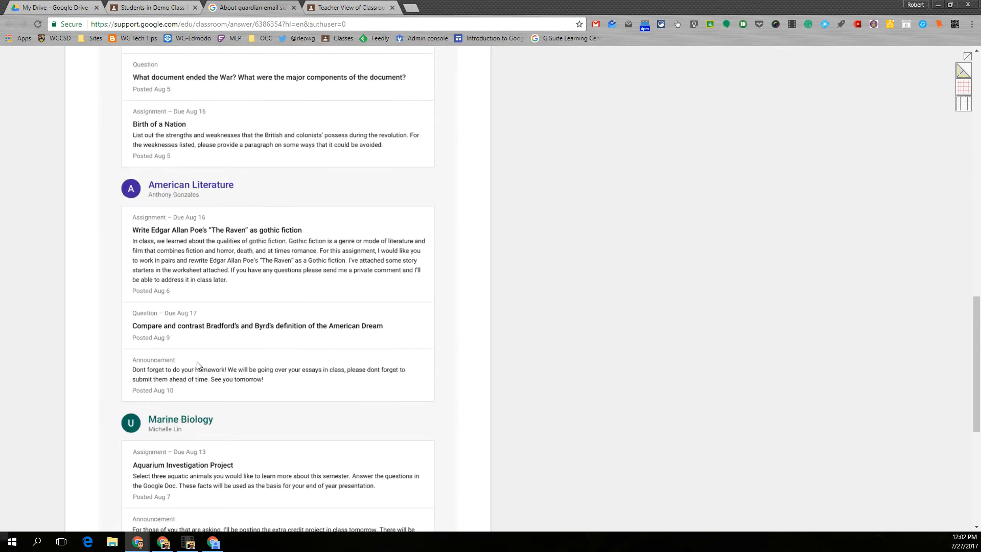
scroll(198, 364, "up", 4)
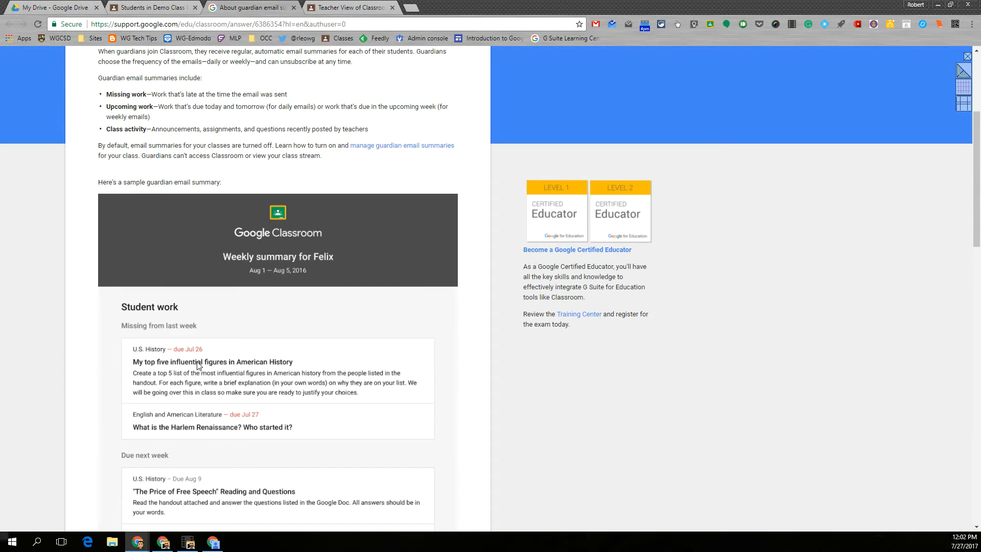
scroll(198, 365, "up", 3)
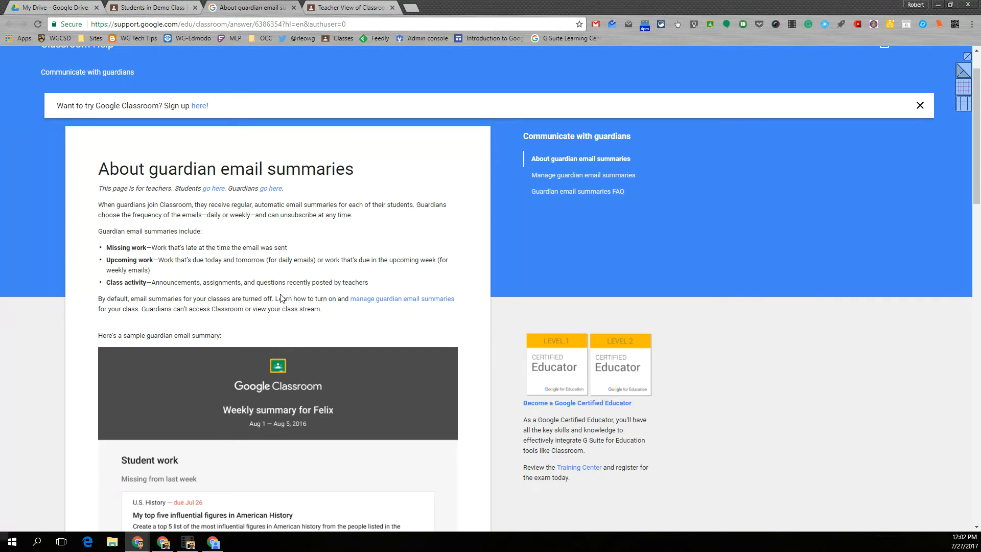
Close the help article tab and choose NO THANKS for guardian email summaries
left_click(294, 9)
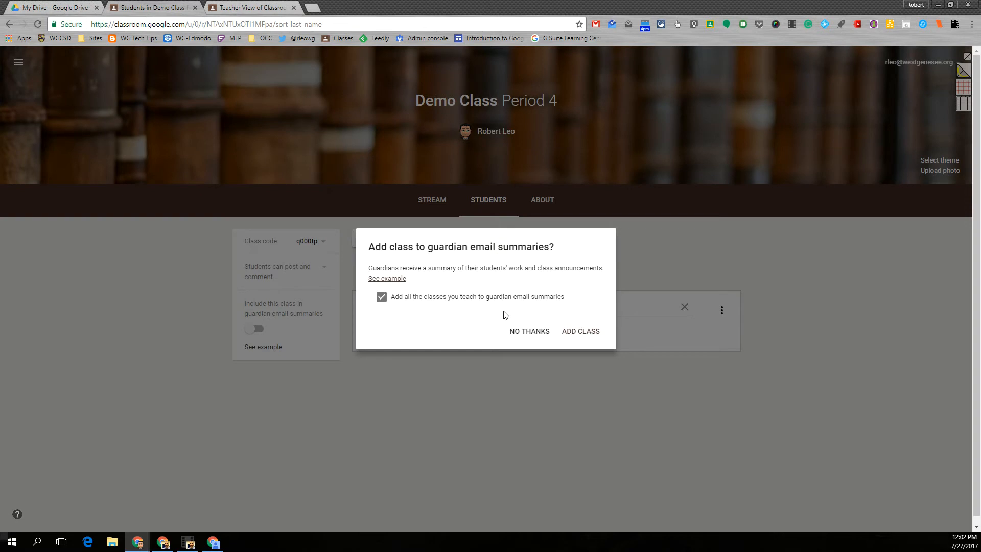
left_click(535, 334)
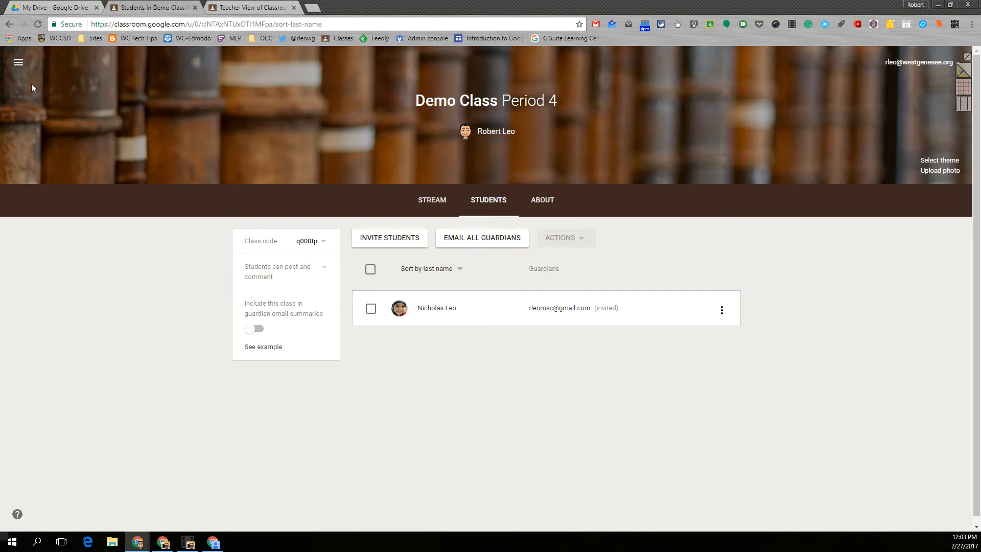
left_click(361, 237)
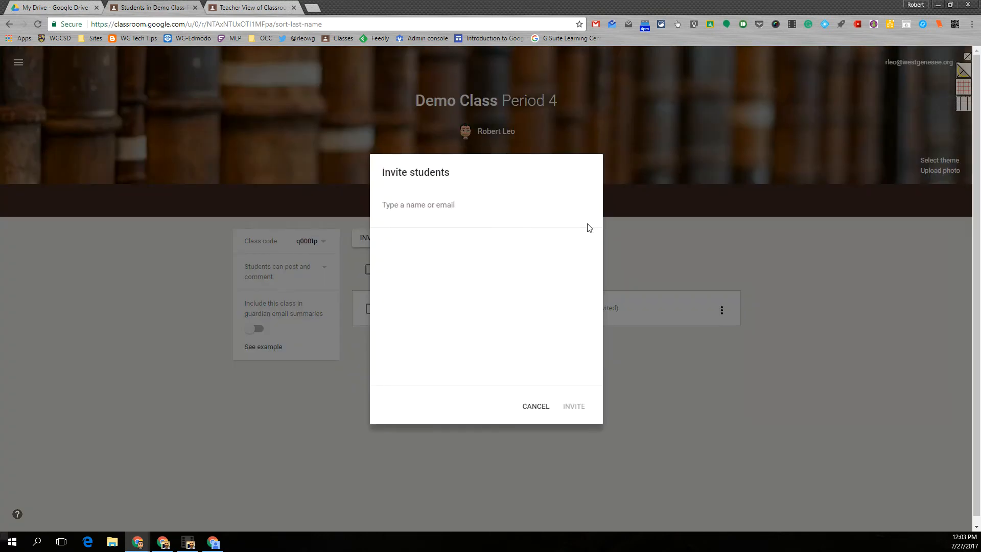
left_click(535, 405)
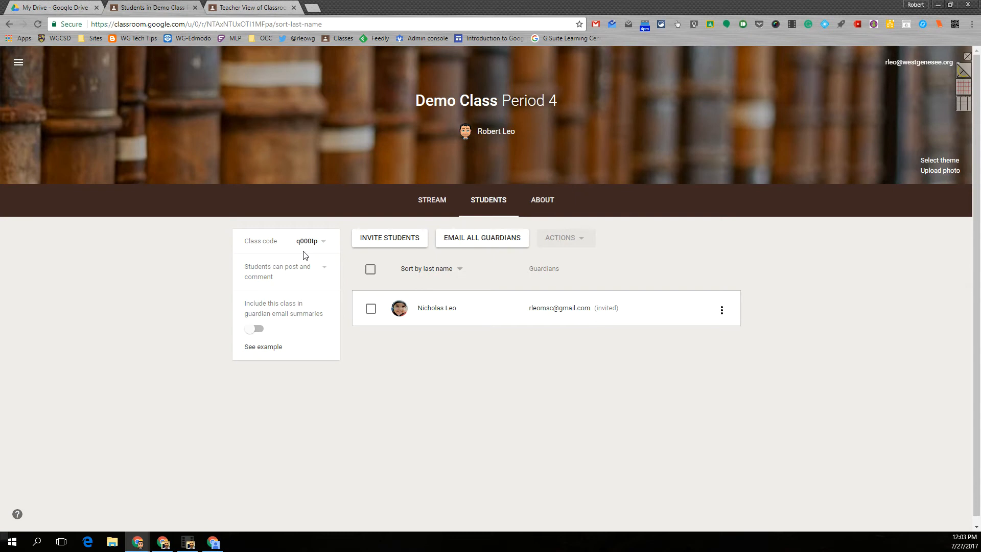
left_click(323, 246)
left_click(299, 289)
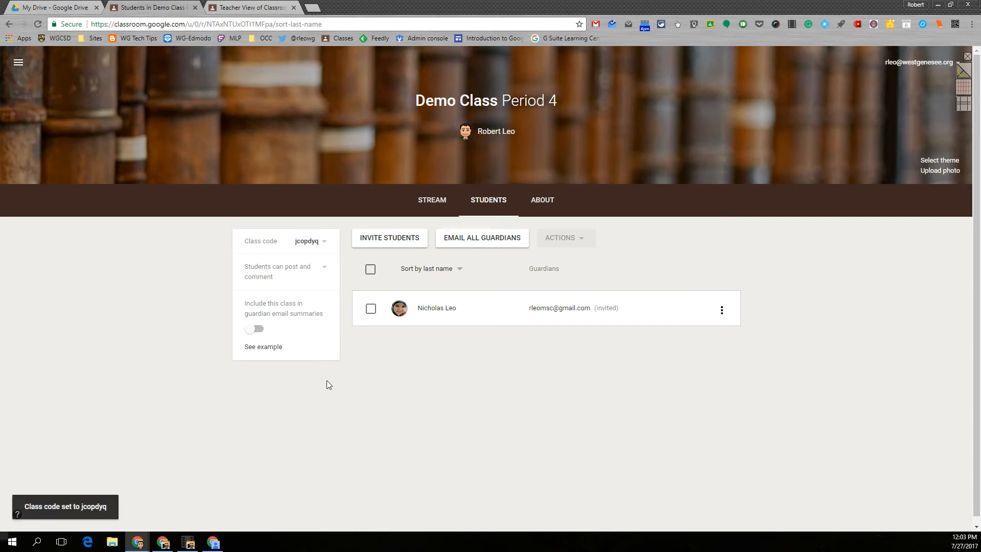
left_click(324, 245)
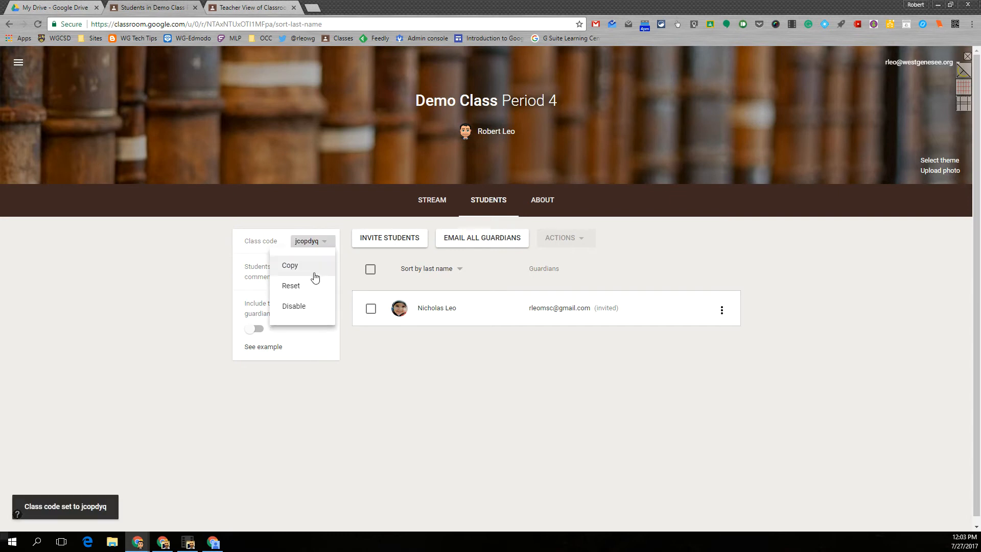
left_click(301, 307)
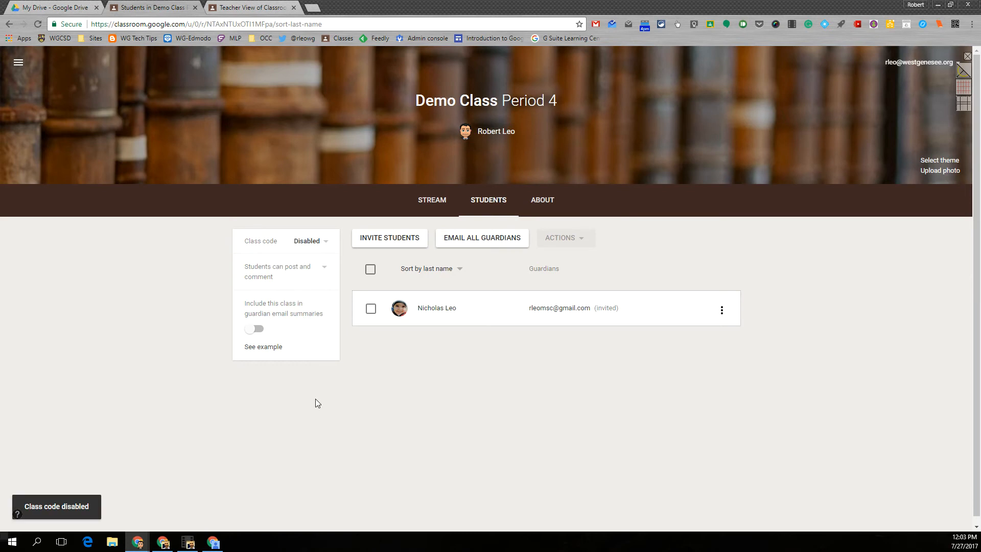
left_click(327, 242)
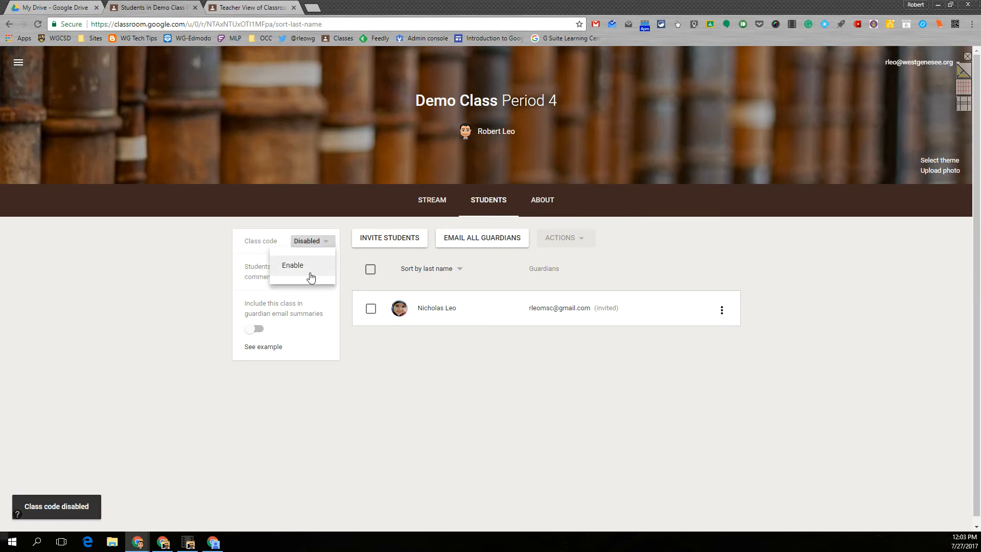
left_click(305, 271)
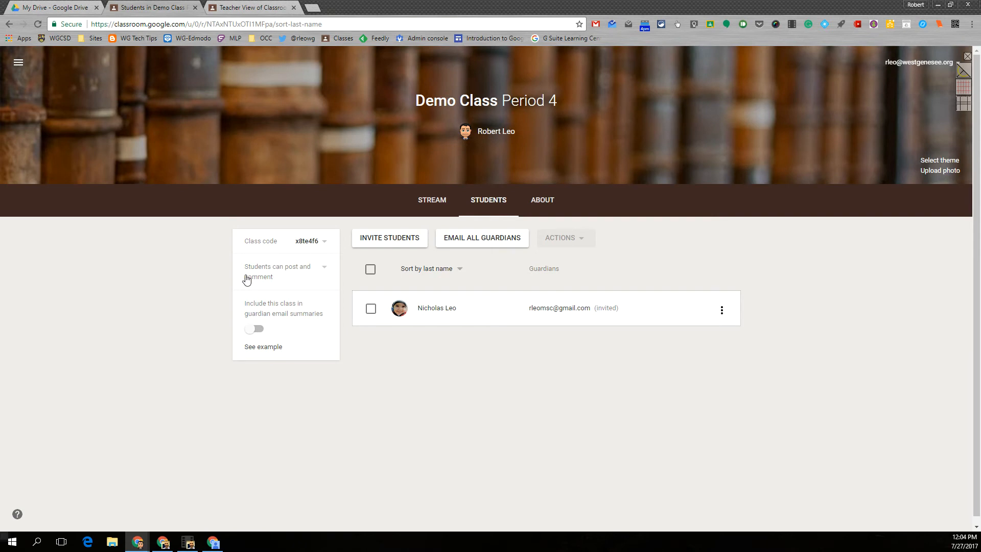
Review the 'Students can post and comment' setting without changing it, then open the student's row options
left_click(324, 271)
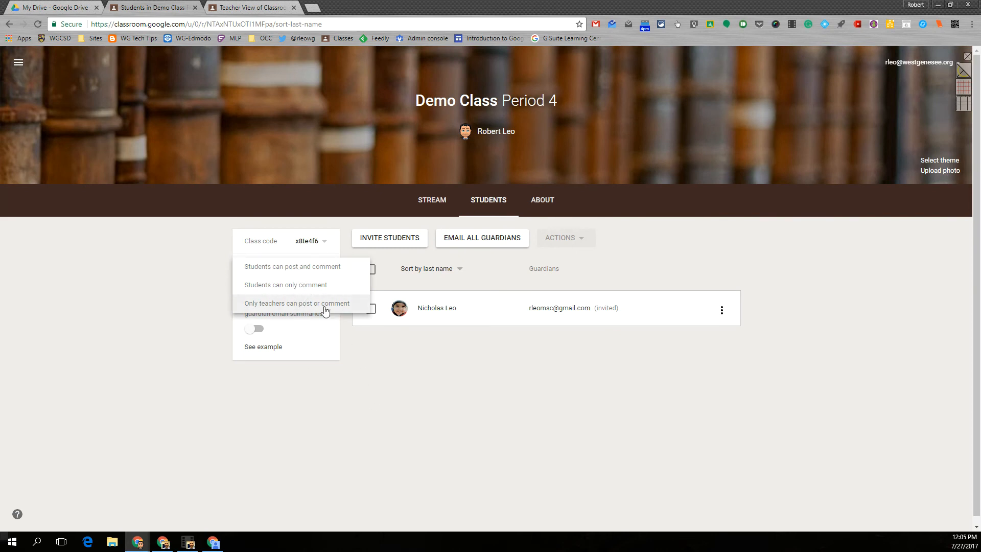
left_click(379, 358)
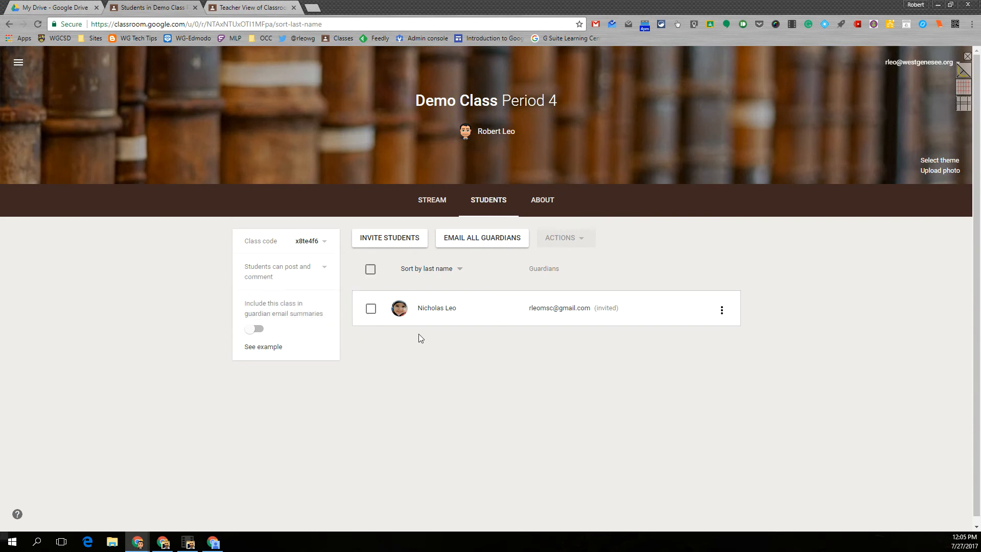
left_click(722, 310)
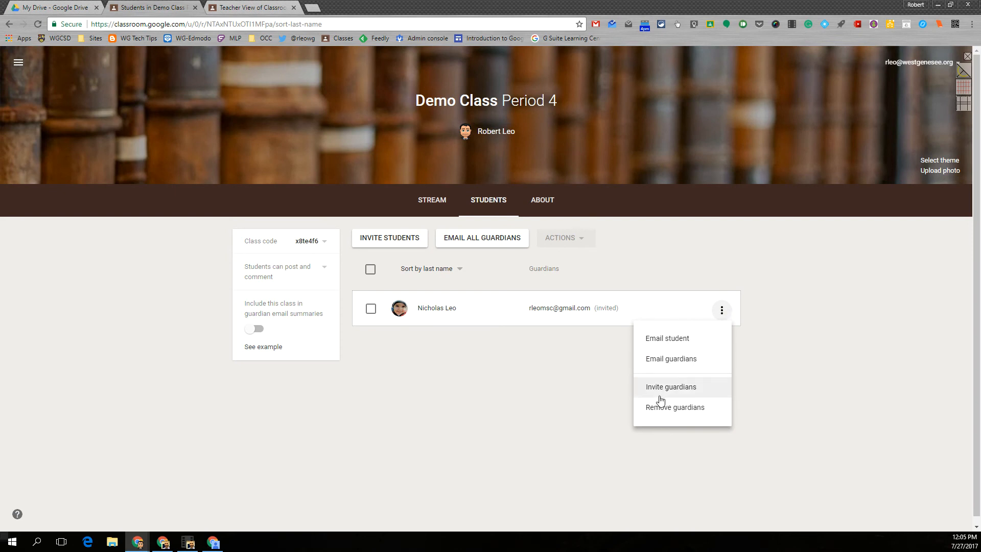
Tick the only student's checkbox and check the ACTIONS list, closing it without muting anyone
left_click(473, 394)
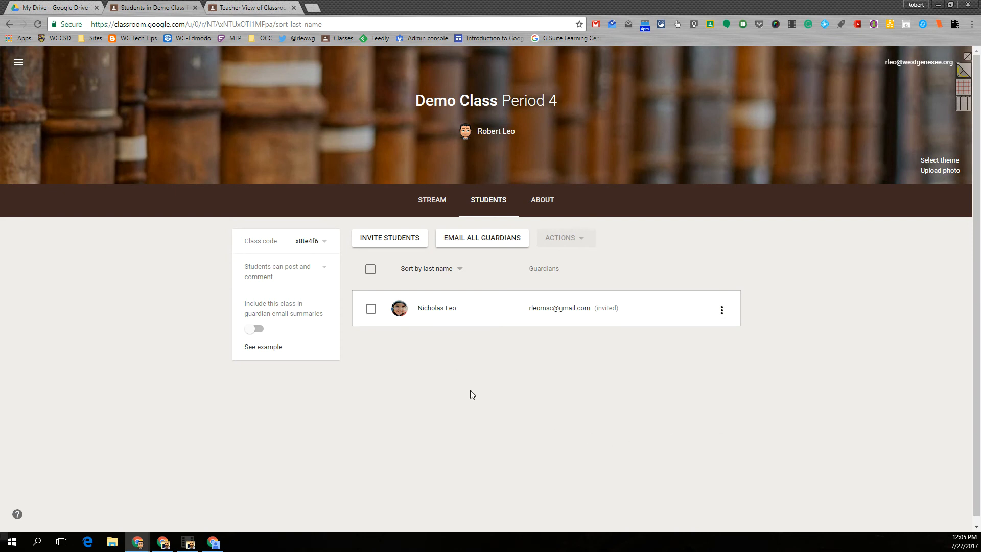
left_click(371, 309)
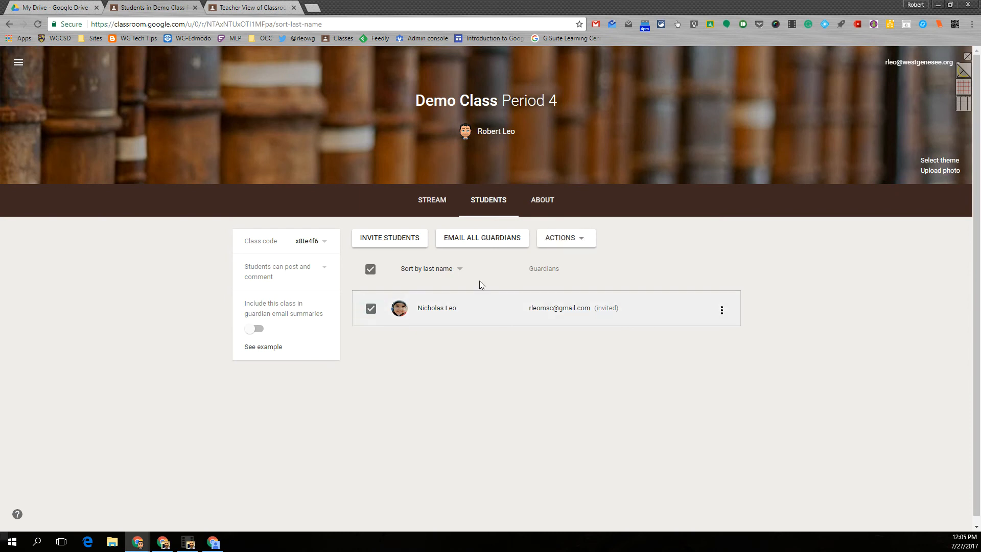
left_click(584, 245)
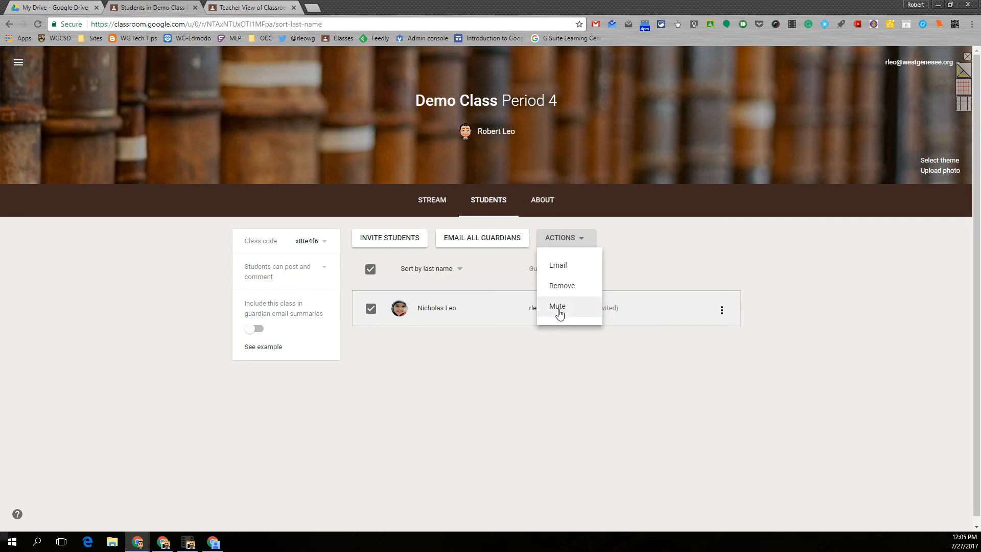
left_click(371, 271)
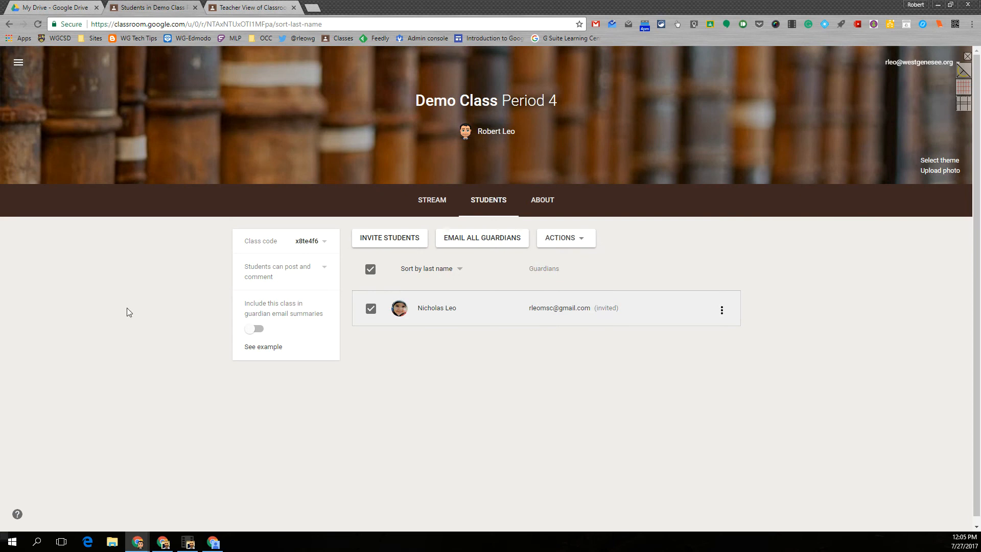